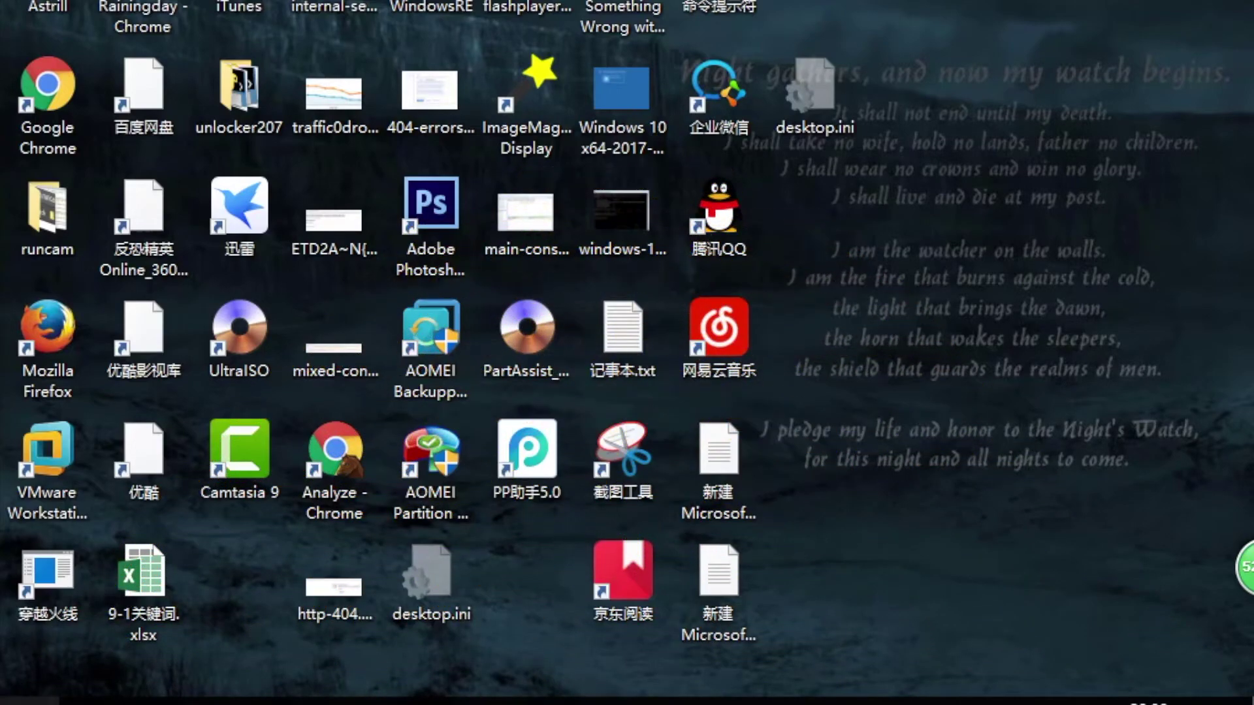
# Step: Open Disk Management from the Win+X menu, close it again, and bring up the Run box
pyautogui.press('super+x')
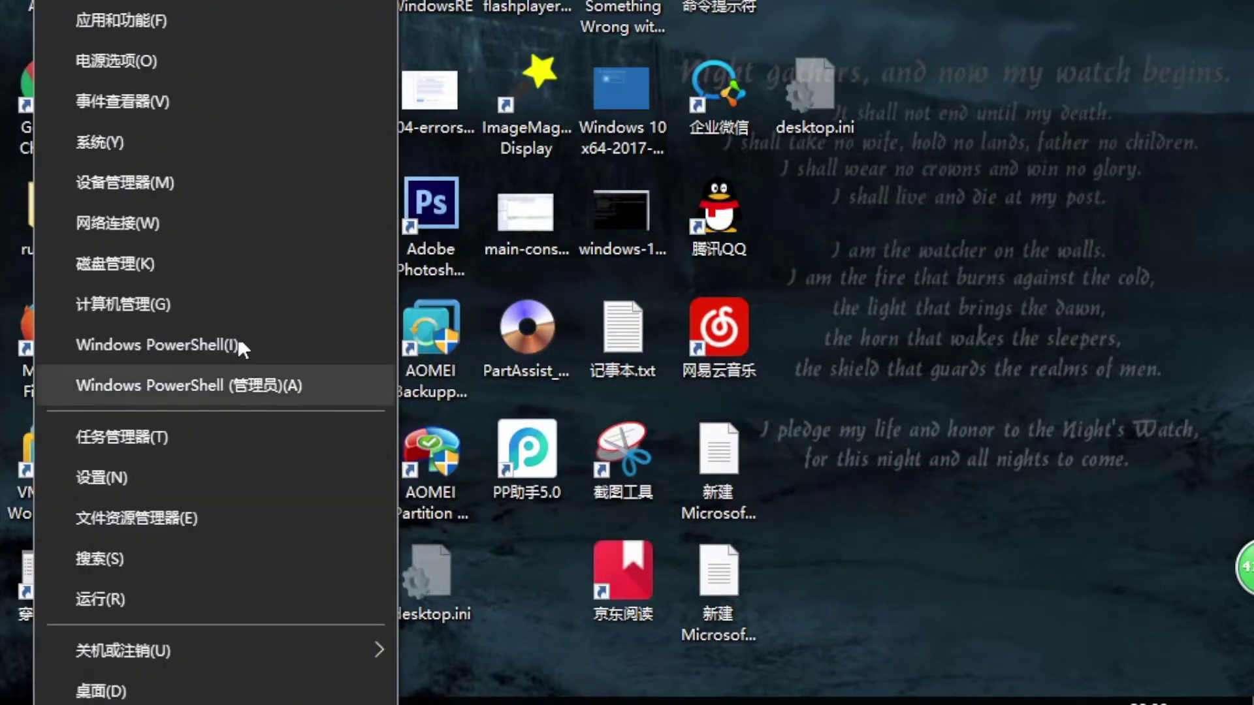
pyautogui.click(235, 260)
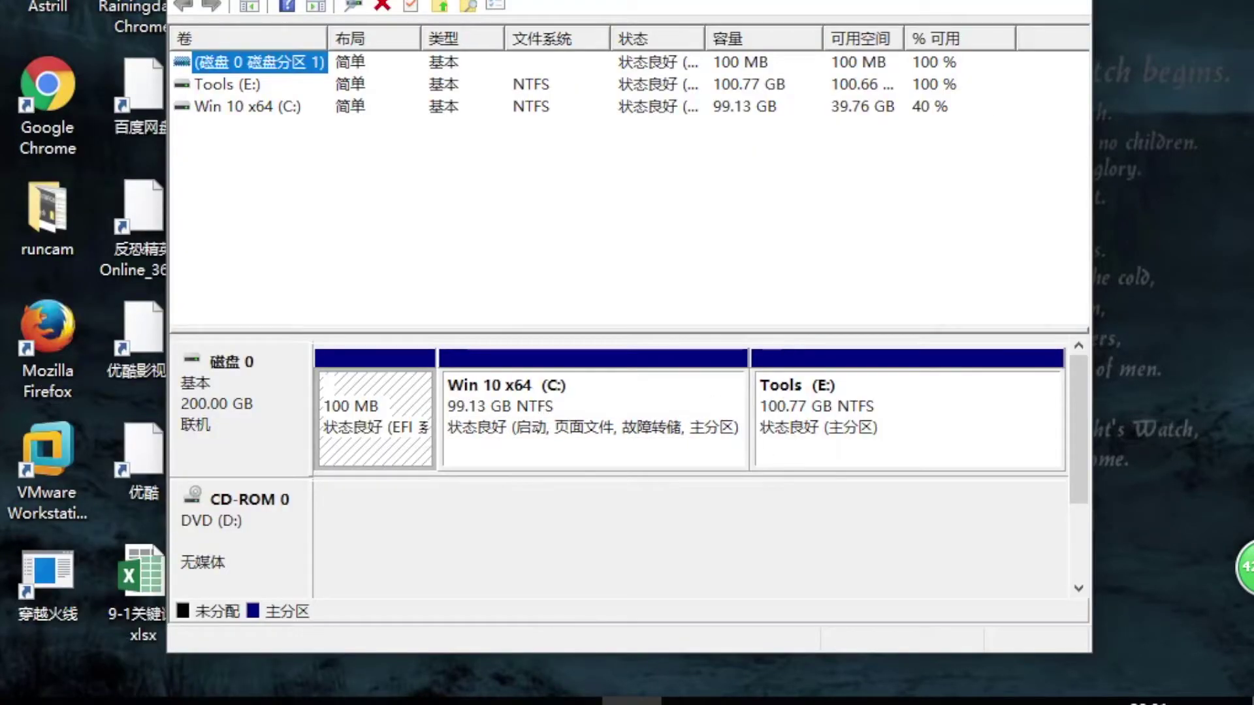
pyautogui.hotkey('alt', 'F4')
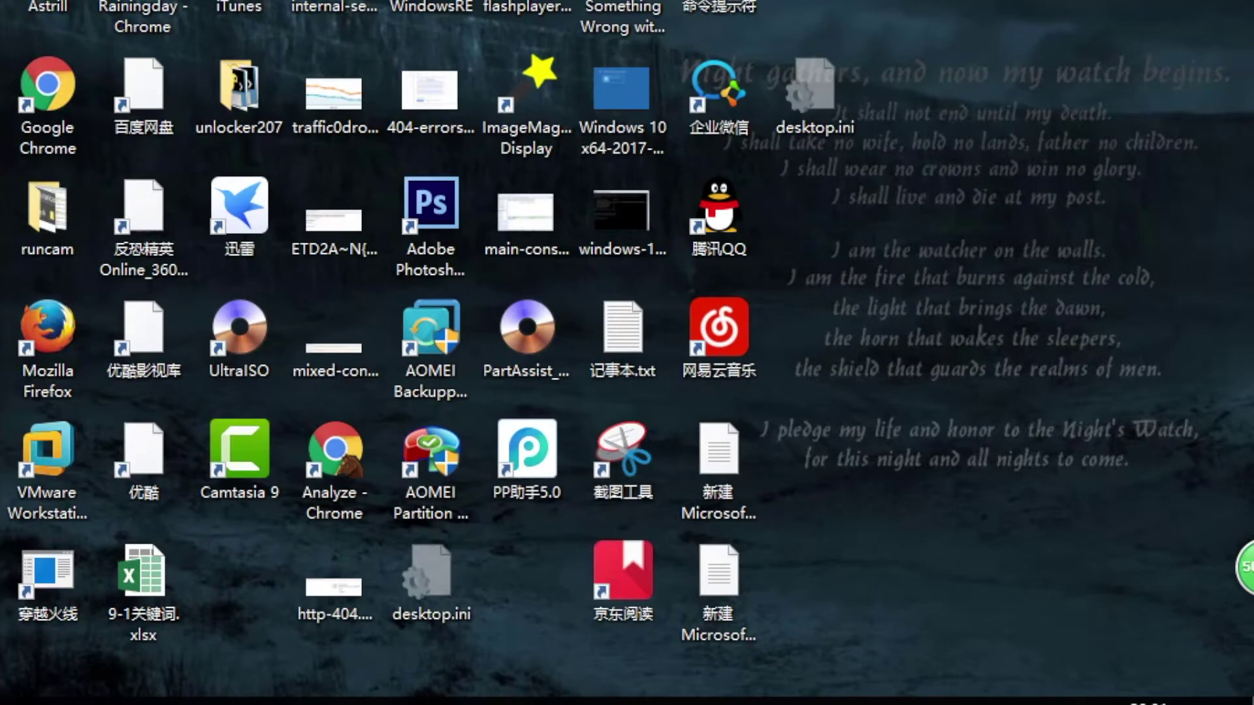
pyautogui.press('super+r')
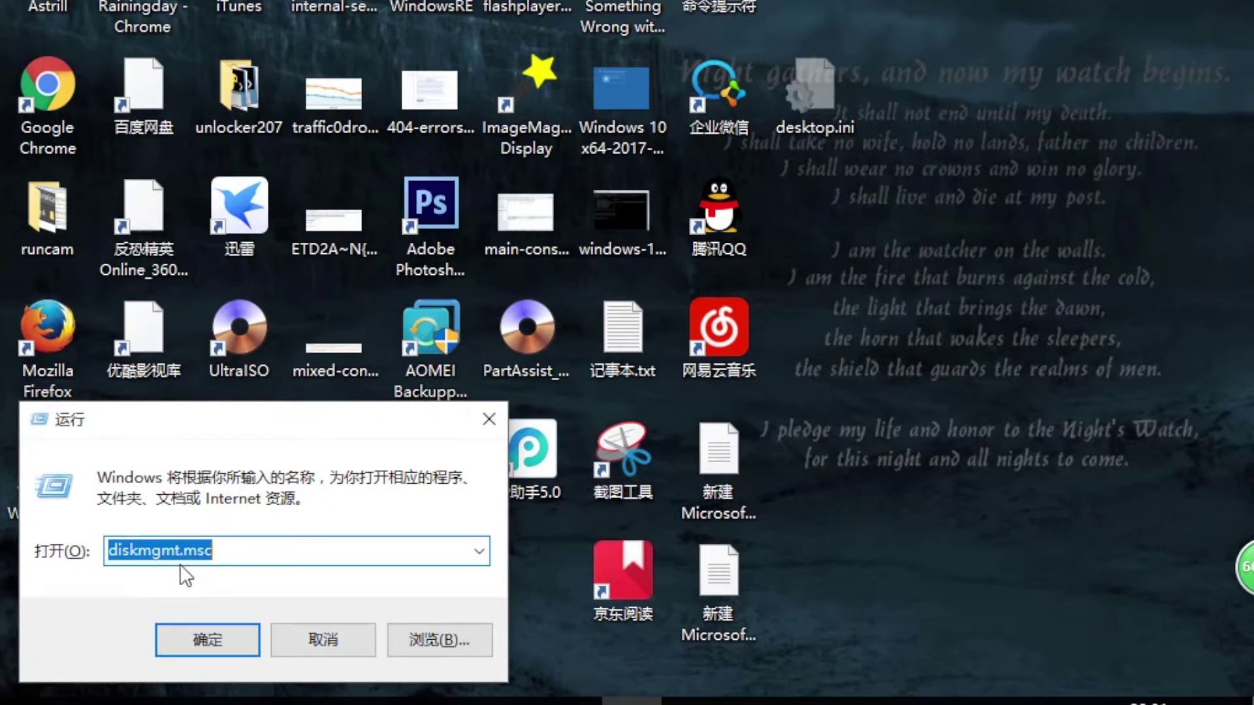
# Step: Launch diskmgmt.msc, confirm Extend Volume is unavailable for the 99.13 GB C: volume, and minimize the window
pyautogui.press('Return')
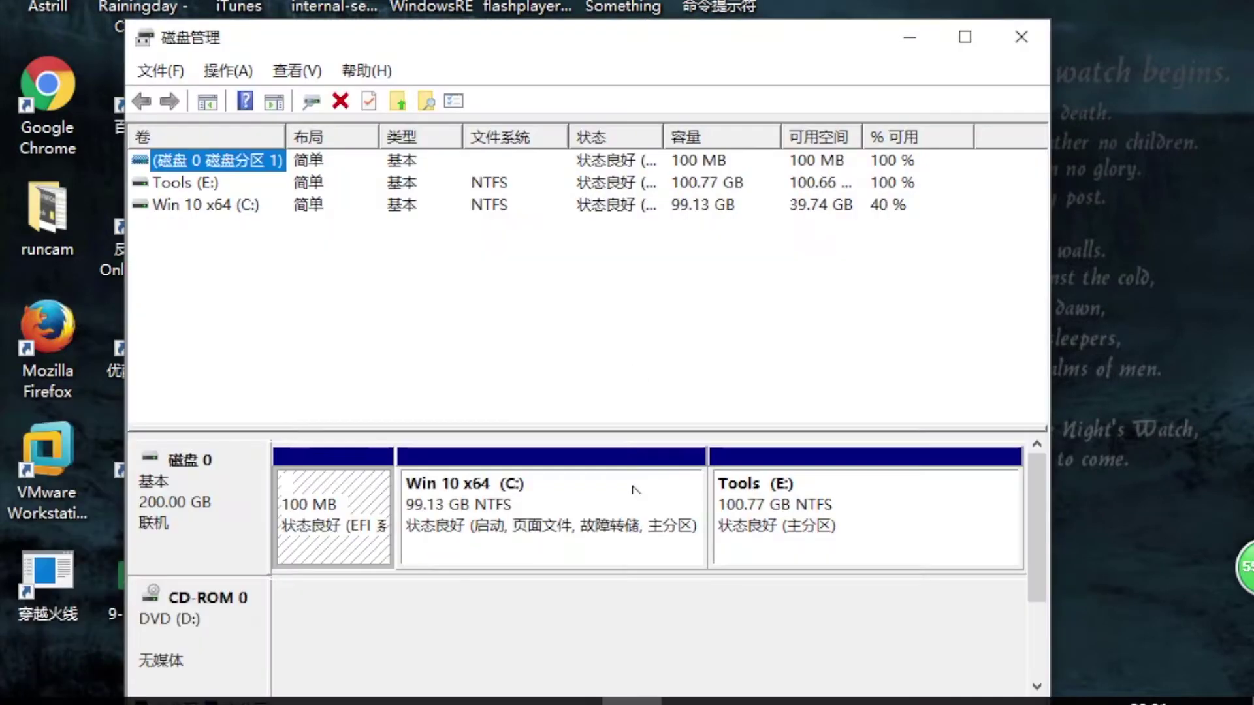
pyautogui.click(595, 541)
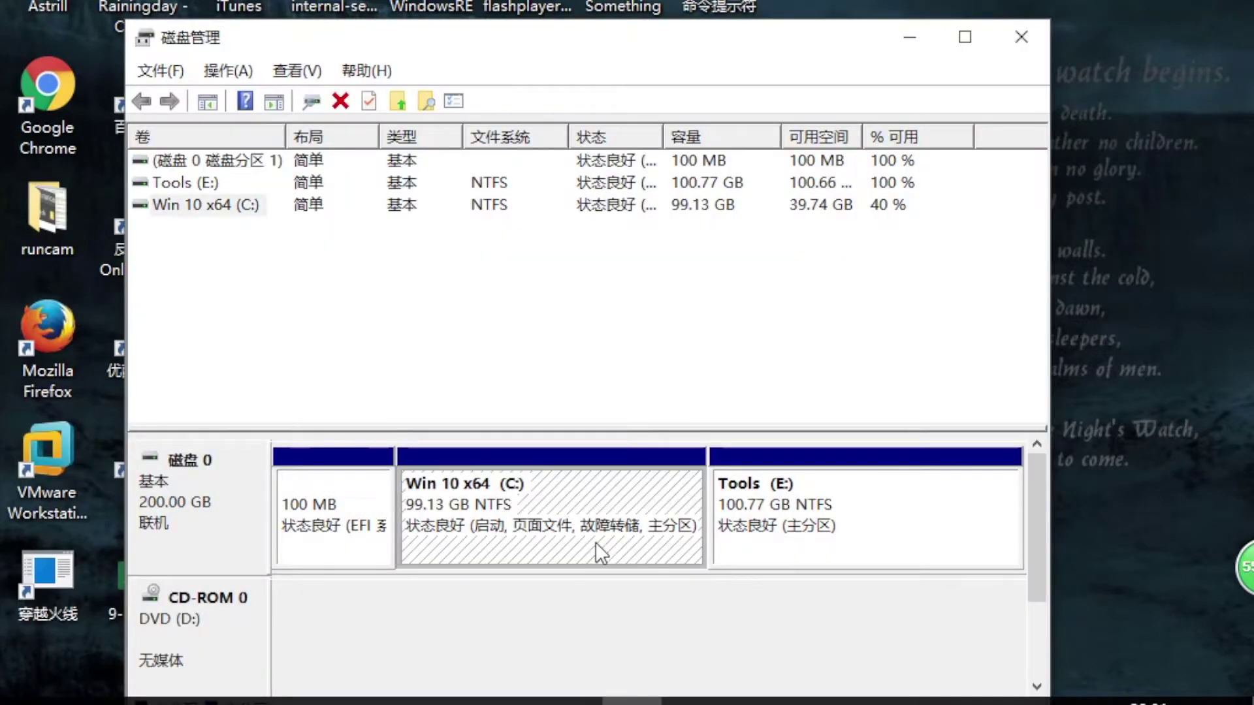
pyautogui.rightClick(561, 504)
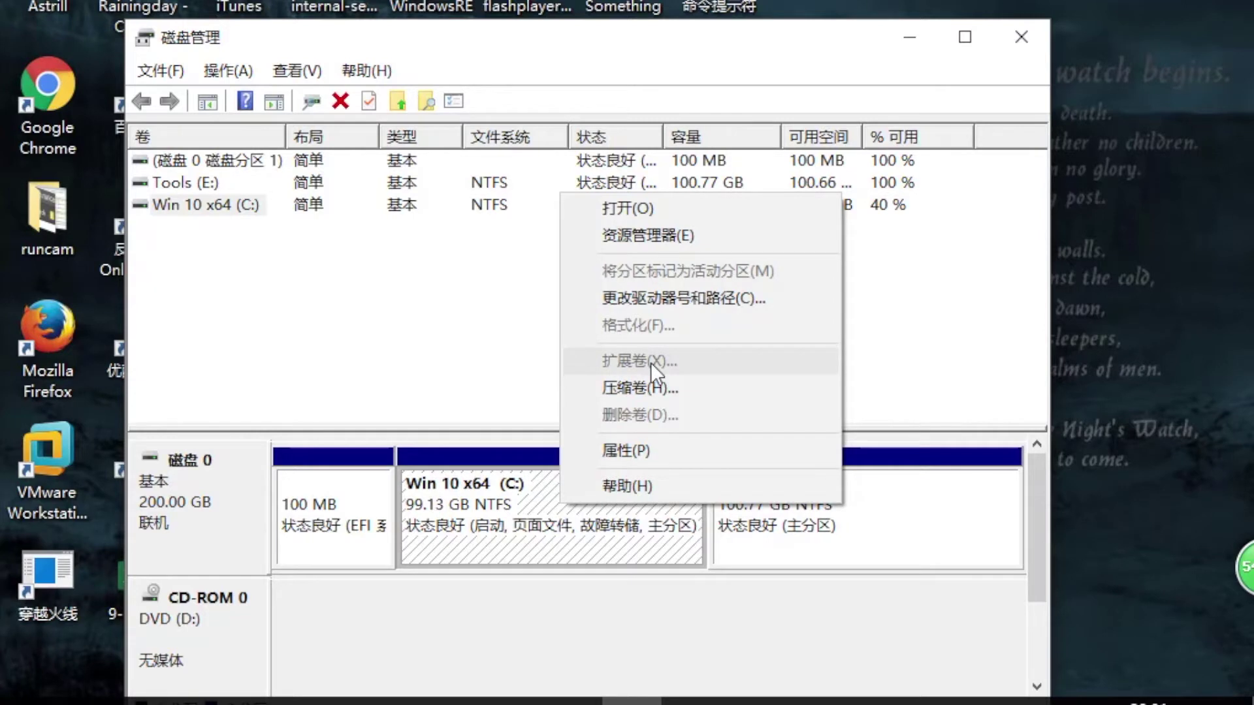
pyautogui.click(719, 527)
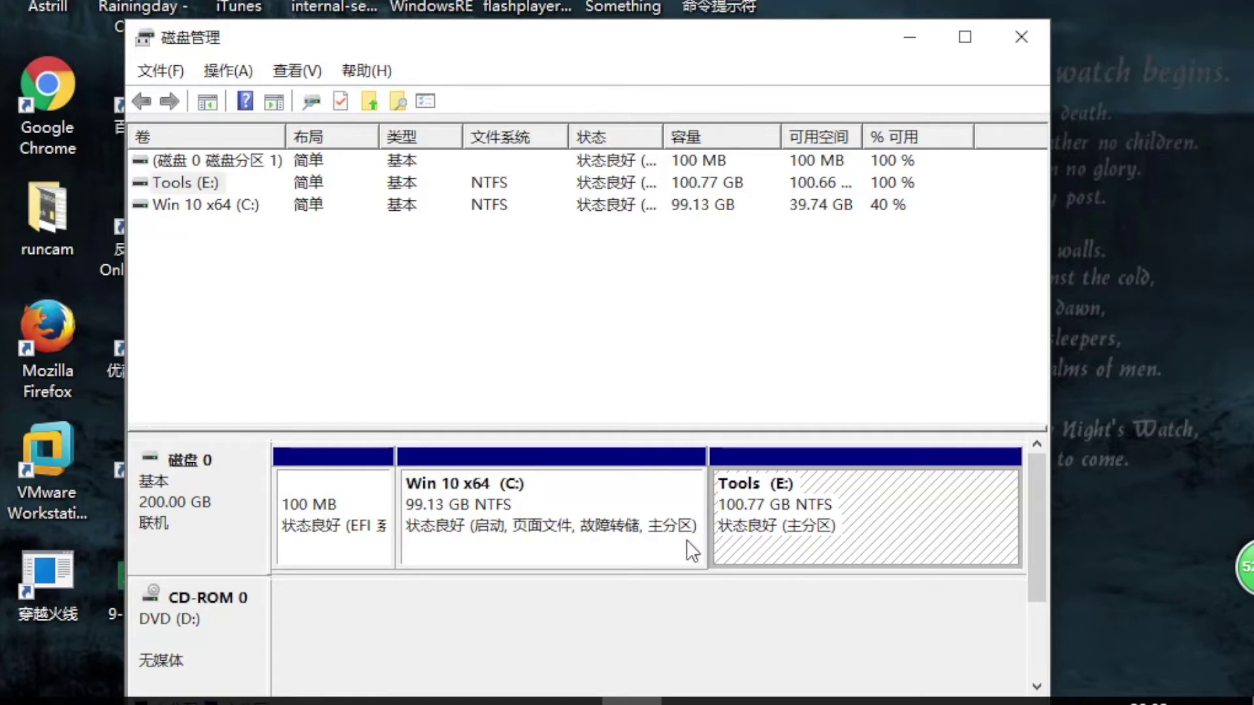
pyautogui.click(570, 526)
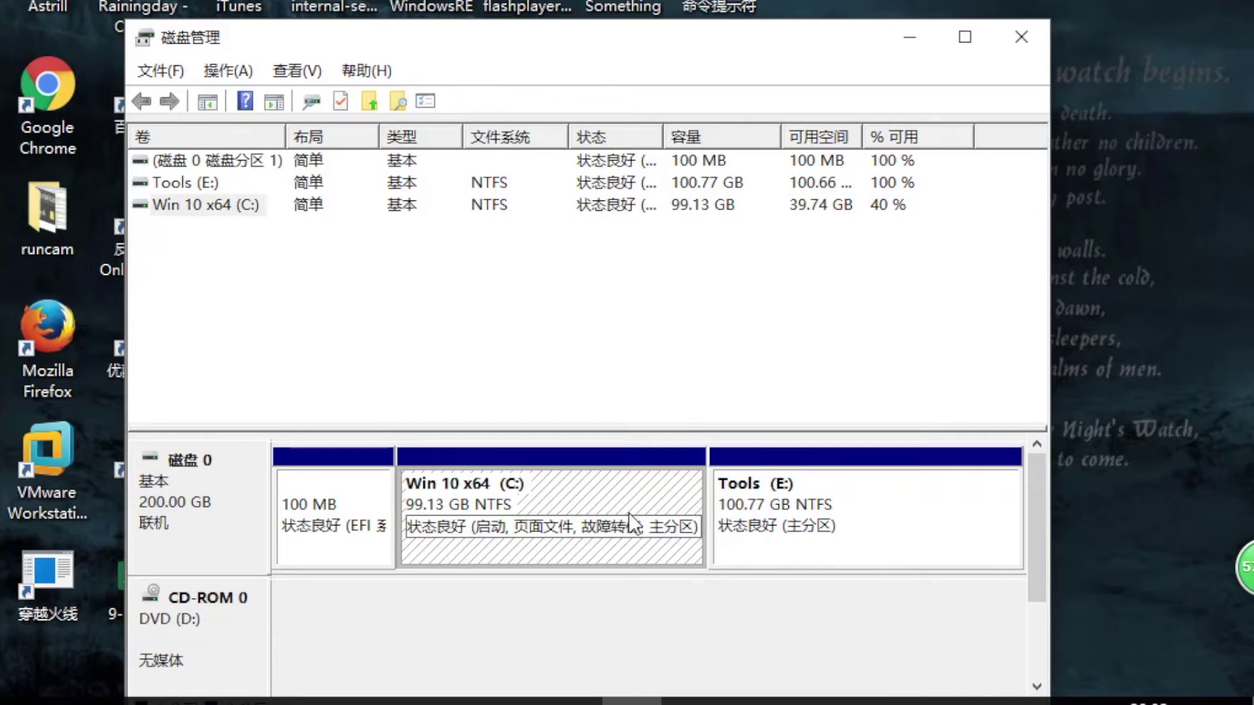
pyautogui.click(908, 40)
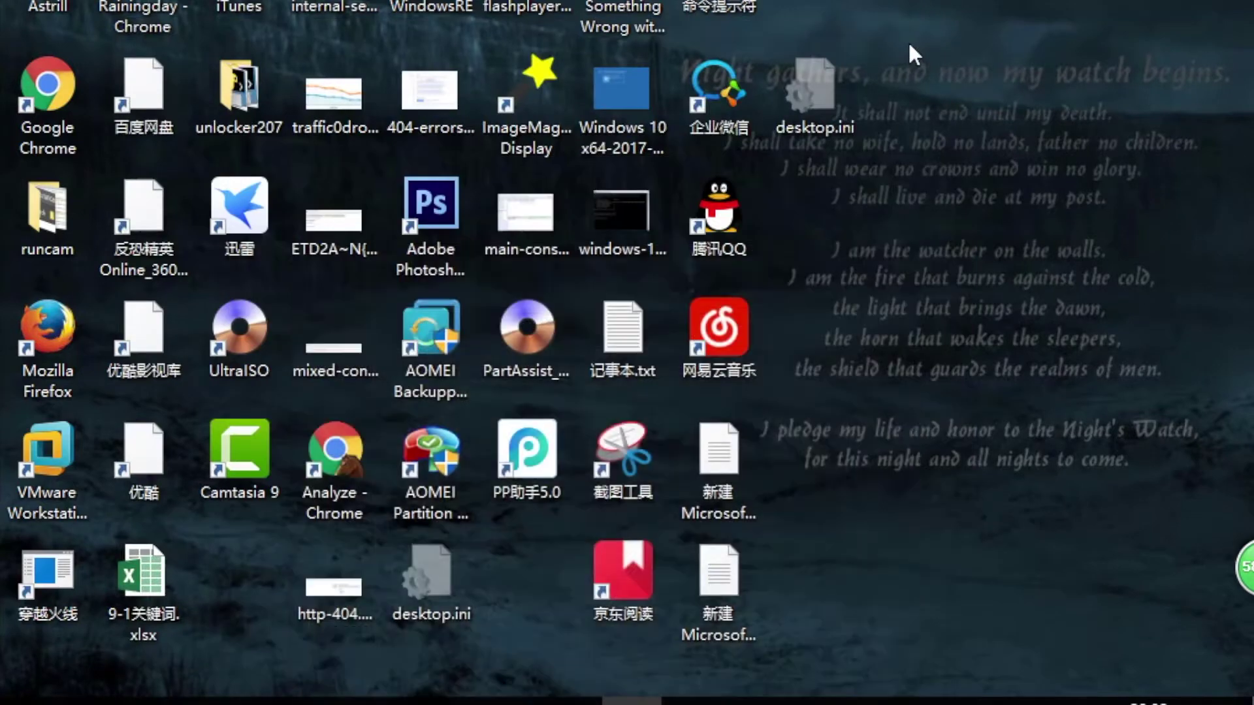
# Step: Launch AOMEI Partition Assistant and bring up the actions for the 100.77GB E: Tools partition
pyautogui.click(443, 468)
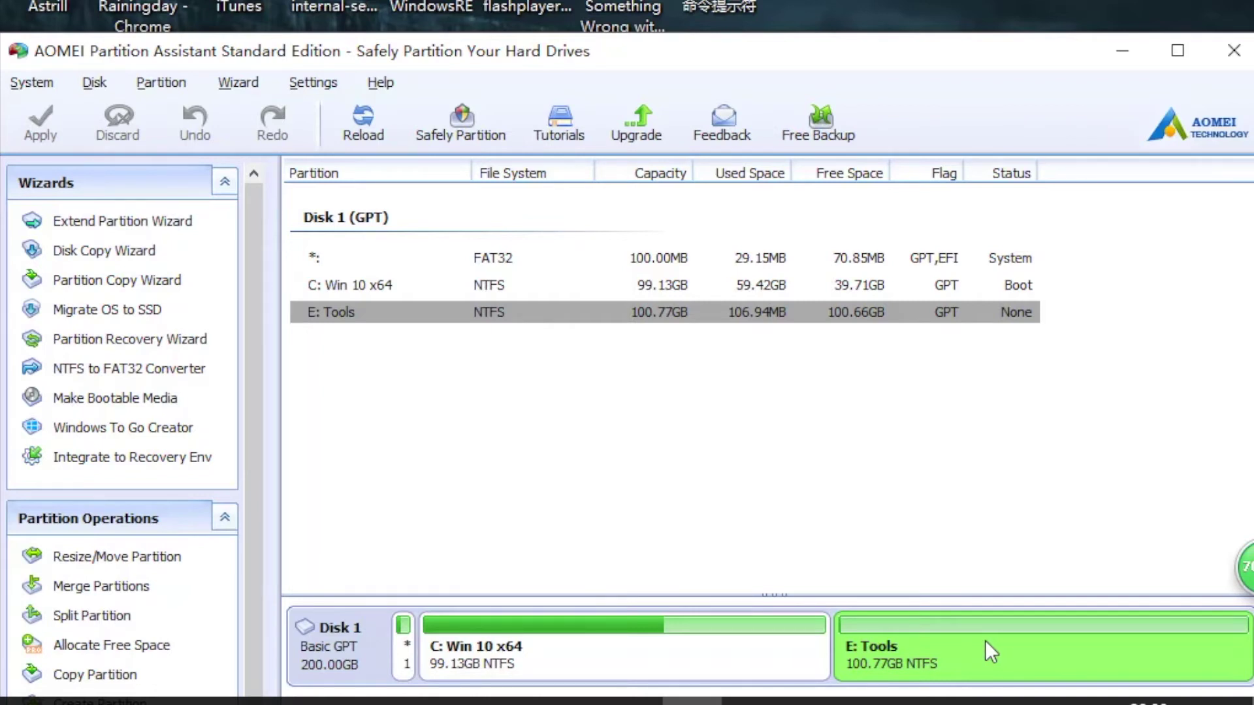
pyautogui.rightClick(984, 640)
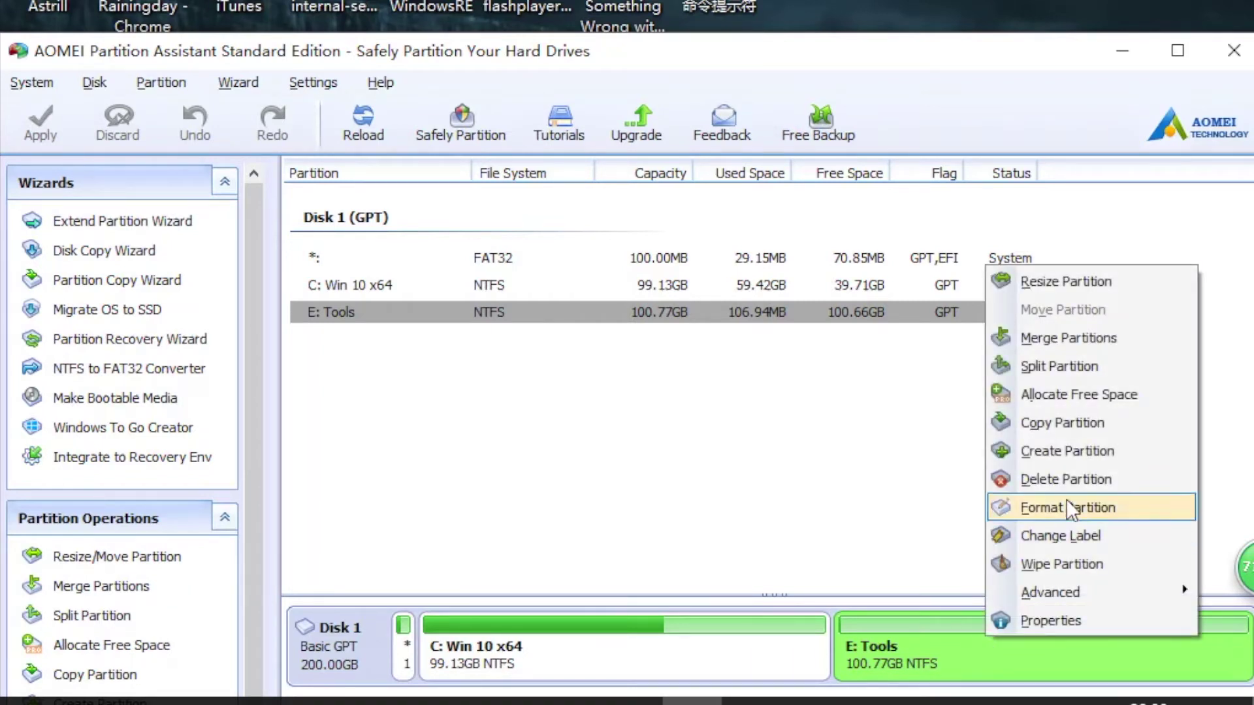
# Step: Resize E: Tools from its left edge down to 58.76GB, leaving 42.00GB unallocated before it
pyautogui.click(1066, 290)
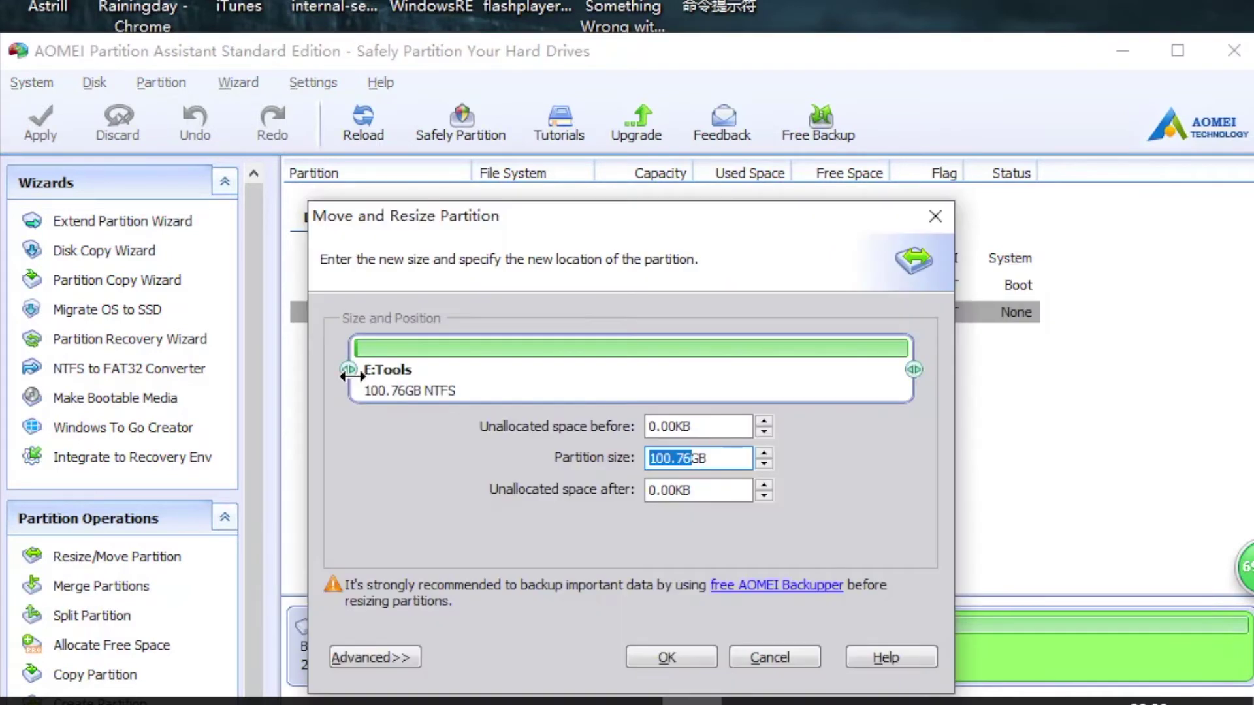
pyautogui.moveTo(349, 371); pyautogui.dragTo(575, 378)
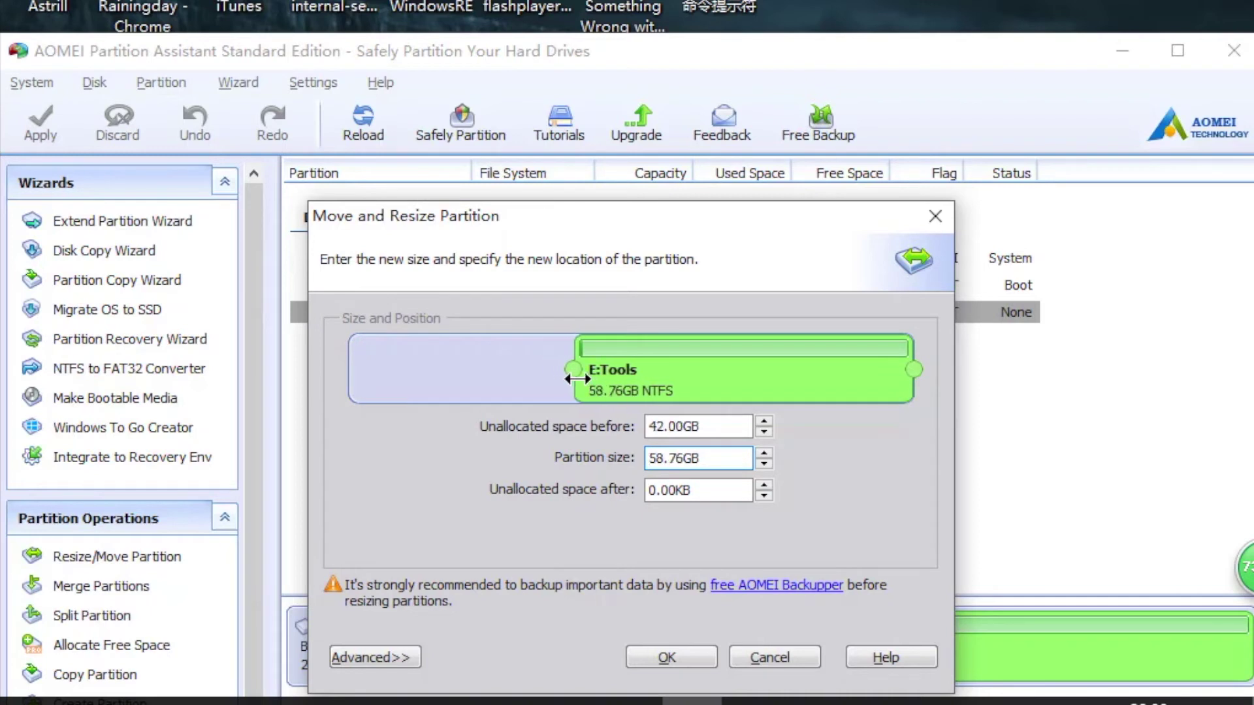
pyautogui.click(667, 657)
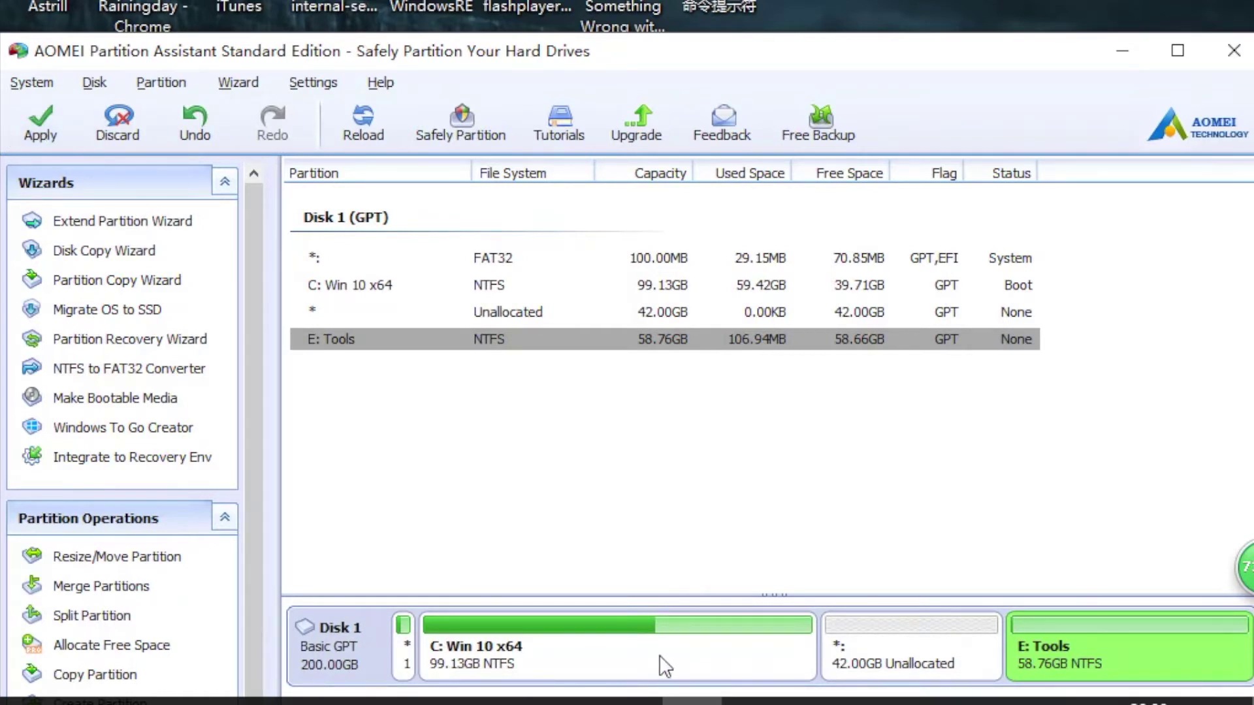
pyautogui.click(630, 663)
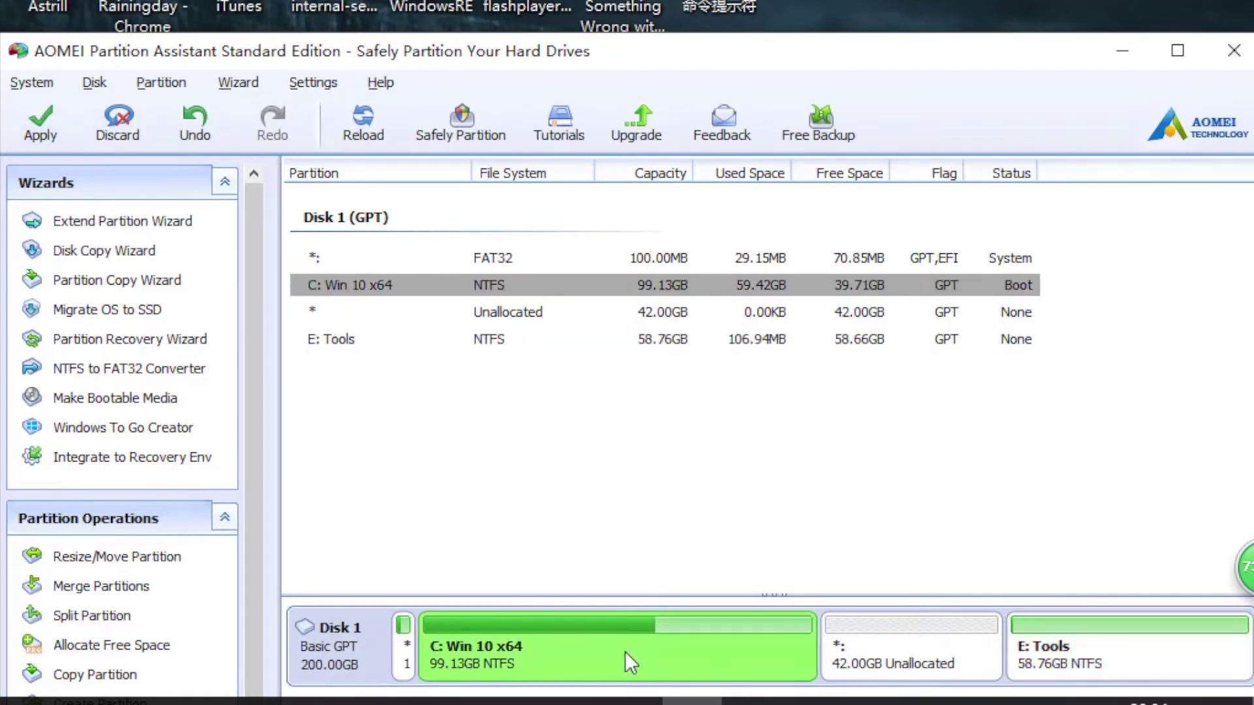
# Step: Try resizing C: but cancel, leaving it at 99.13GB, then apply the queued E: Tools shrink
pyautogui.rightClick(625, 652)
pyautogui.click(718, 291)
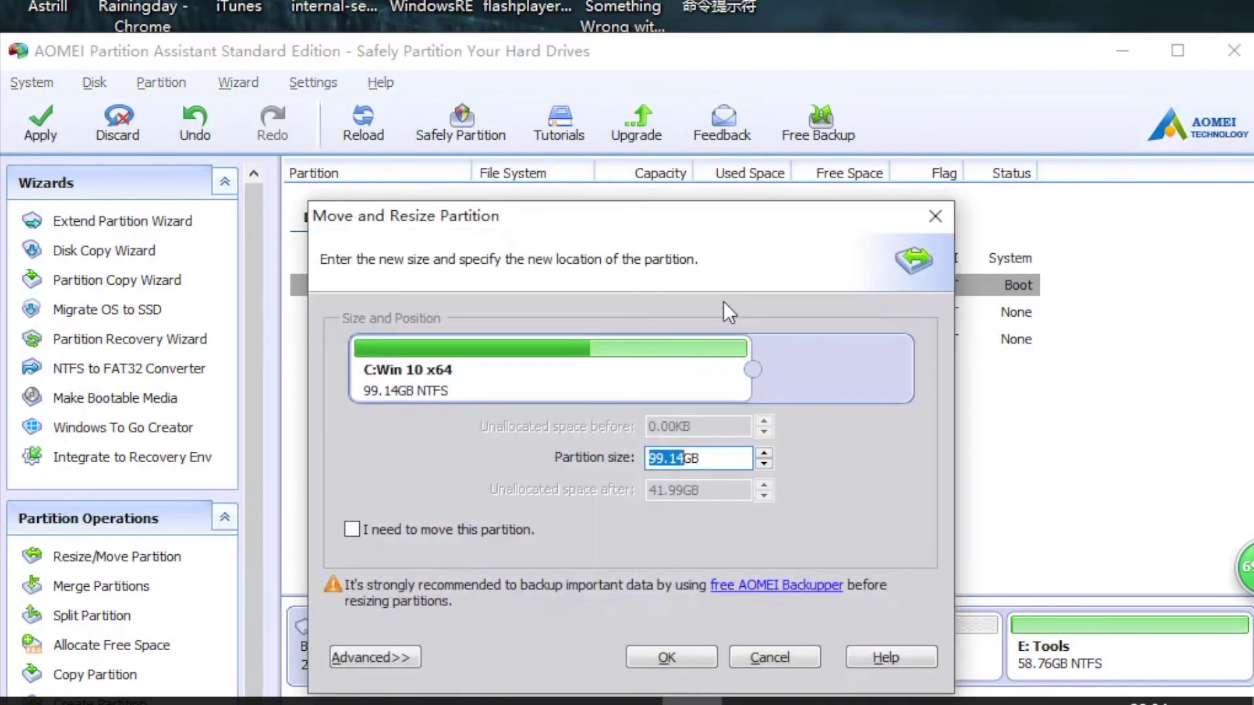
pyautogui.moveTo(761, 377)
pyautogui.mouseDown()
pyautogui.moveTo(735, 375)
pyautogui.moveTo(761, 375)
pyautogui.moveTo(745, 375)
pyautogui.mouseUp()
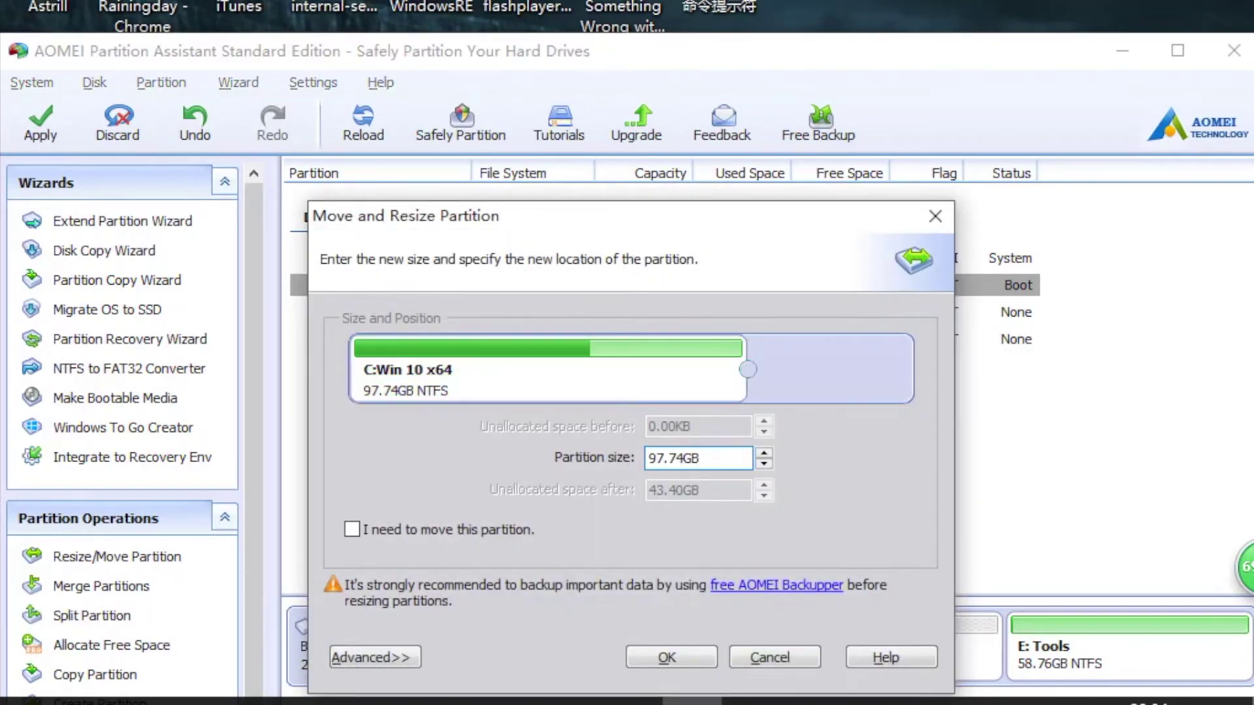
pyautogui.press('Escape')
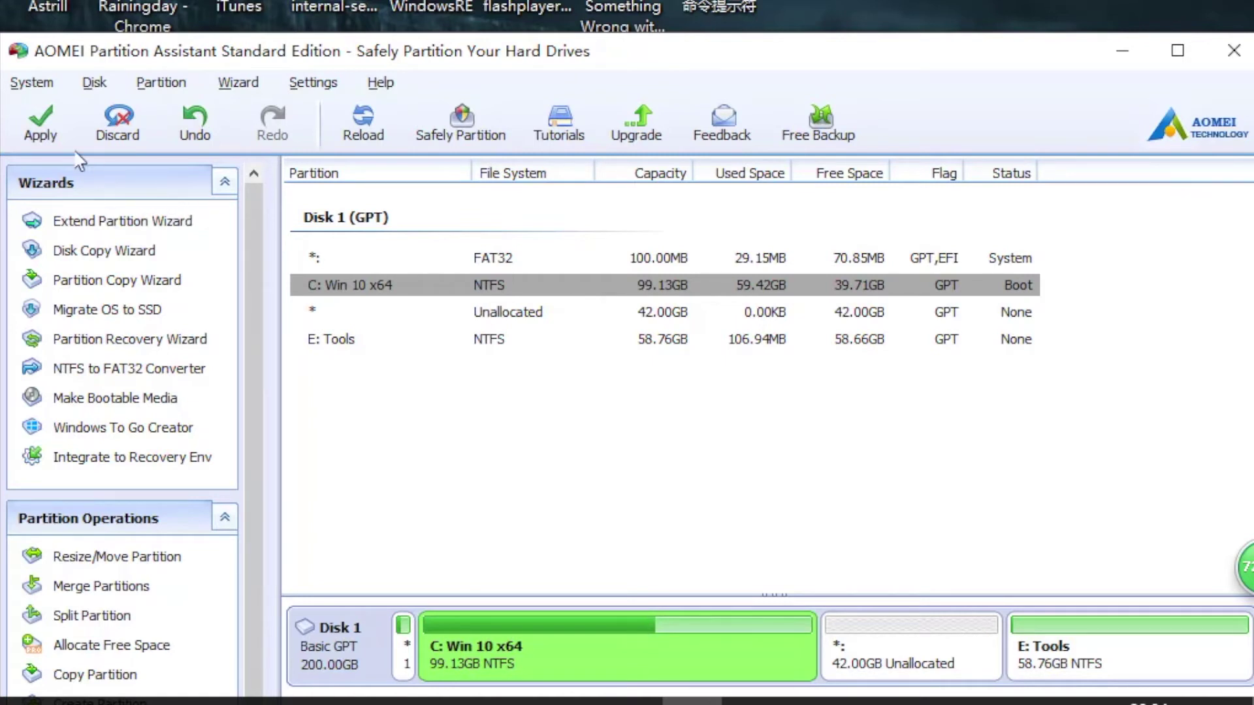
pyautogui.click(52, 134)
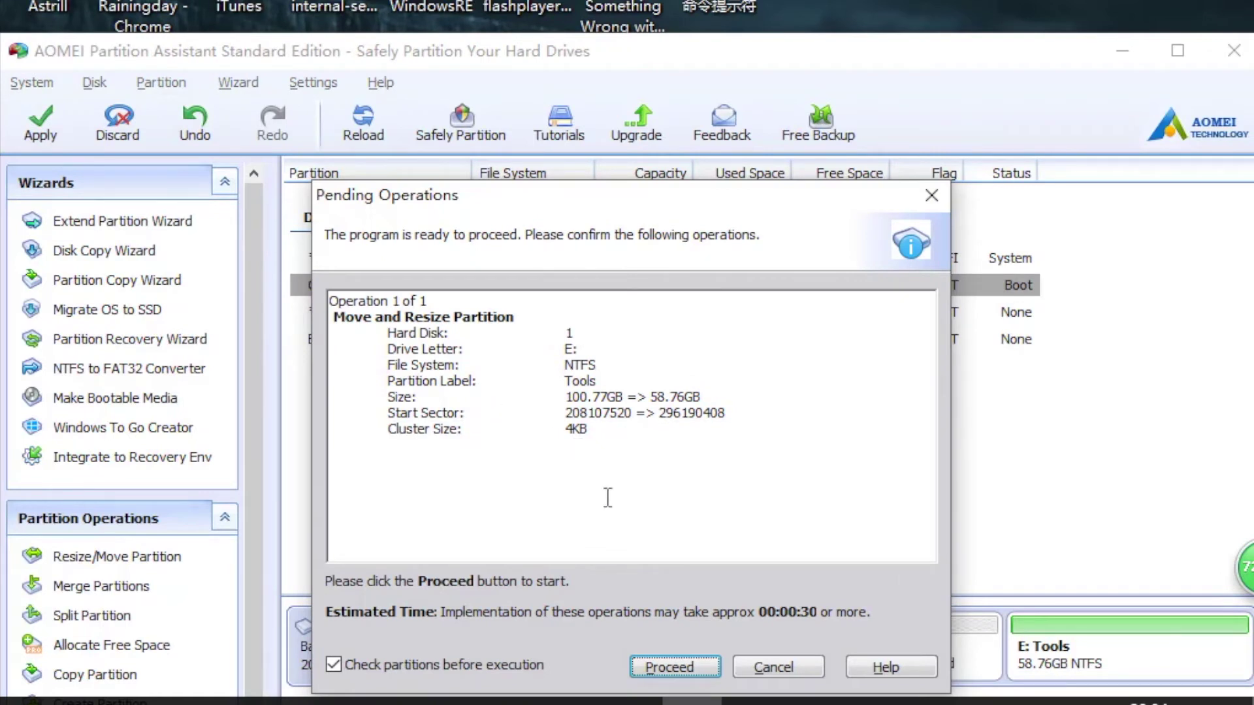
# Step: Run the pending shrink of E: Tools to 58.76GB, acknowledge completion, and minimize AOMEI
pyautogui.click(682, 664)
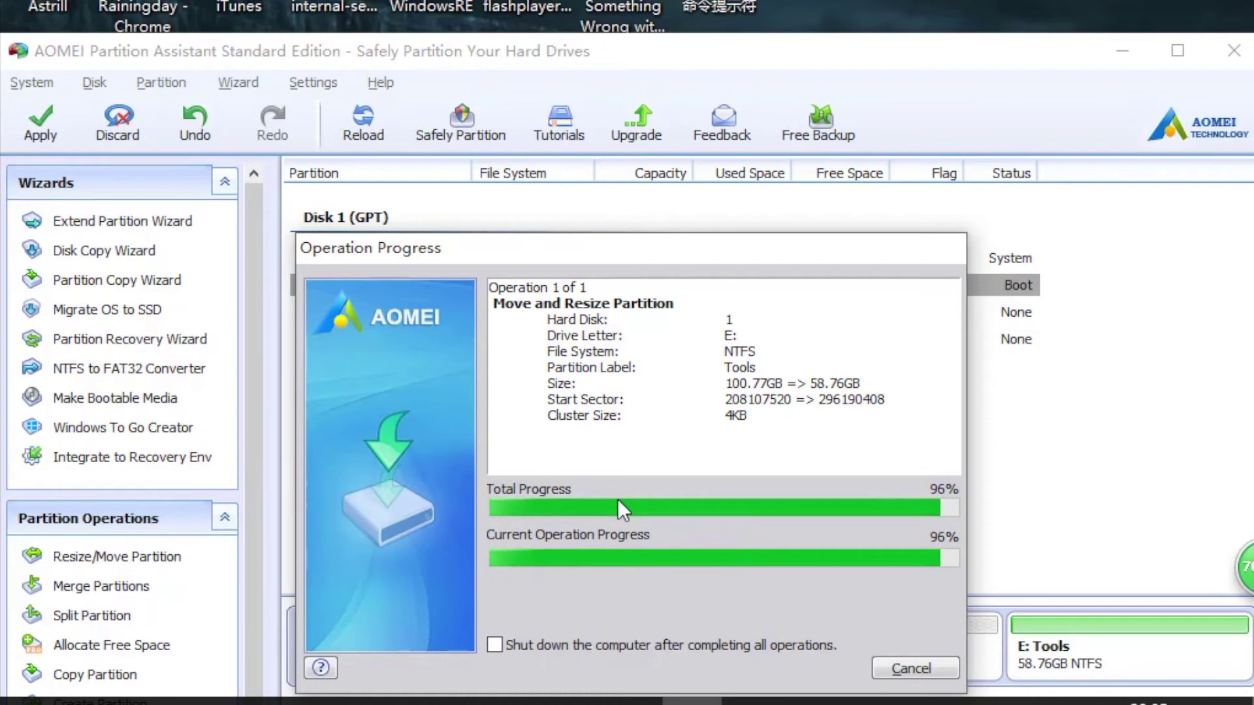
pyautogui.click(816, 533)
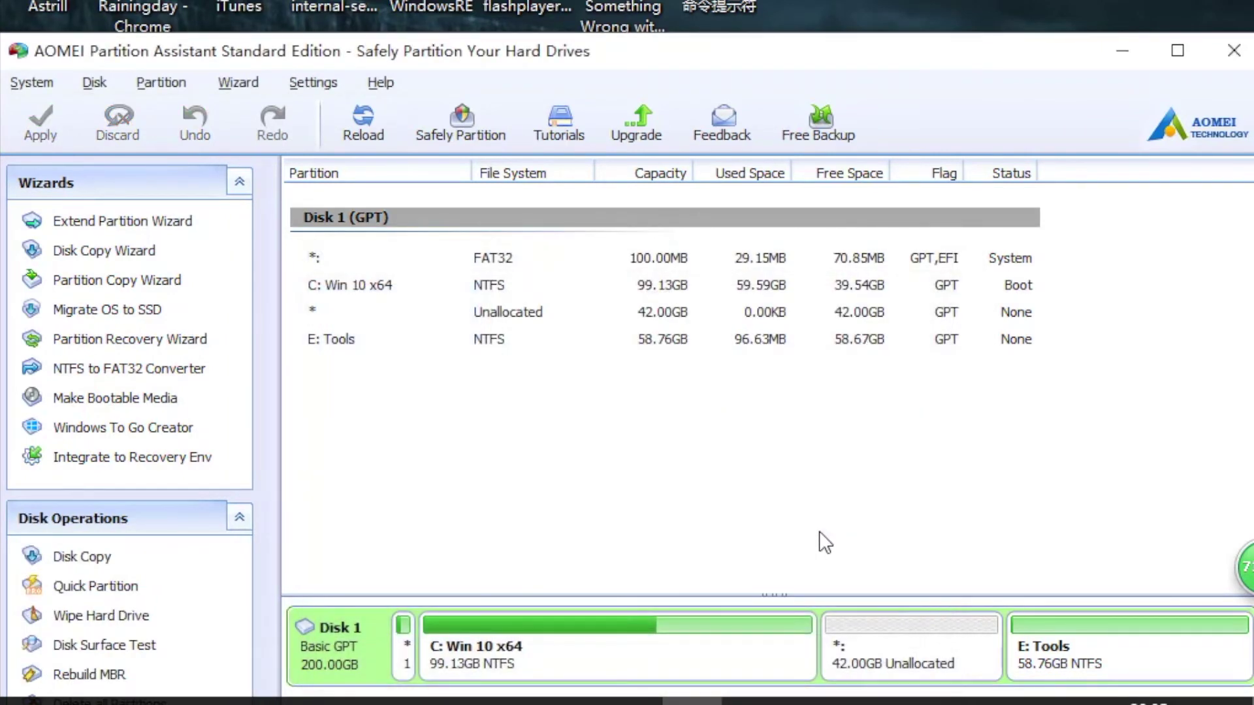
pyautogui.click(1119, 53)
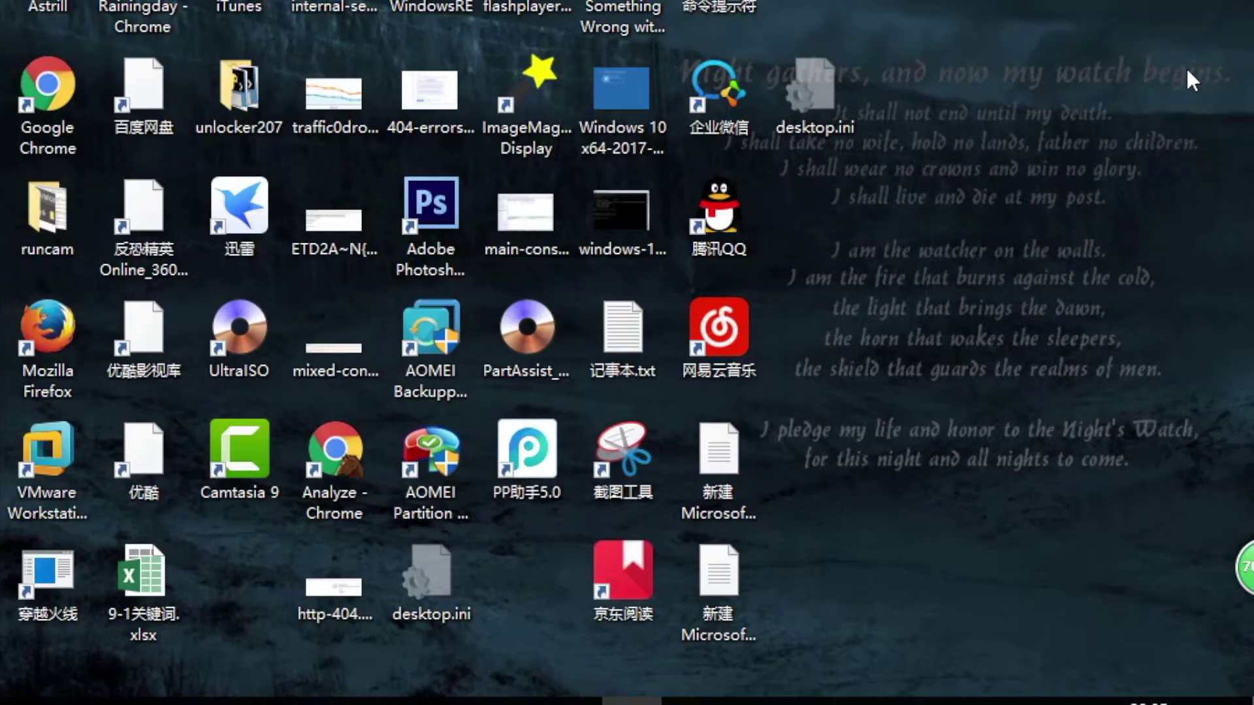
# Step: Reopen Disk Management and select the 42.00 GB unallocated space, then the C: volume
pyautogui.click(680, 646)
pyautogui.press('Return')
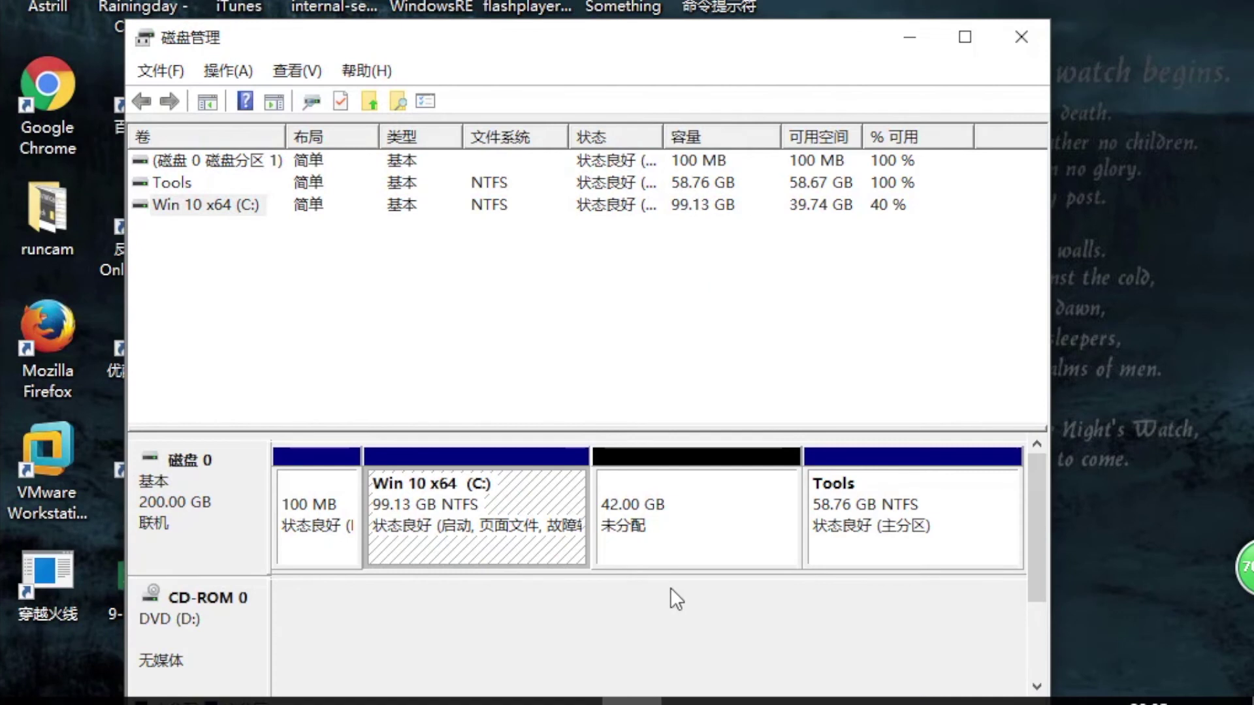
pyautogui.click(708, 523)
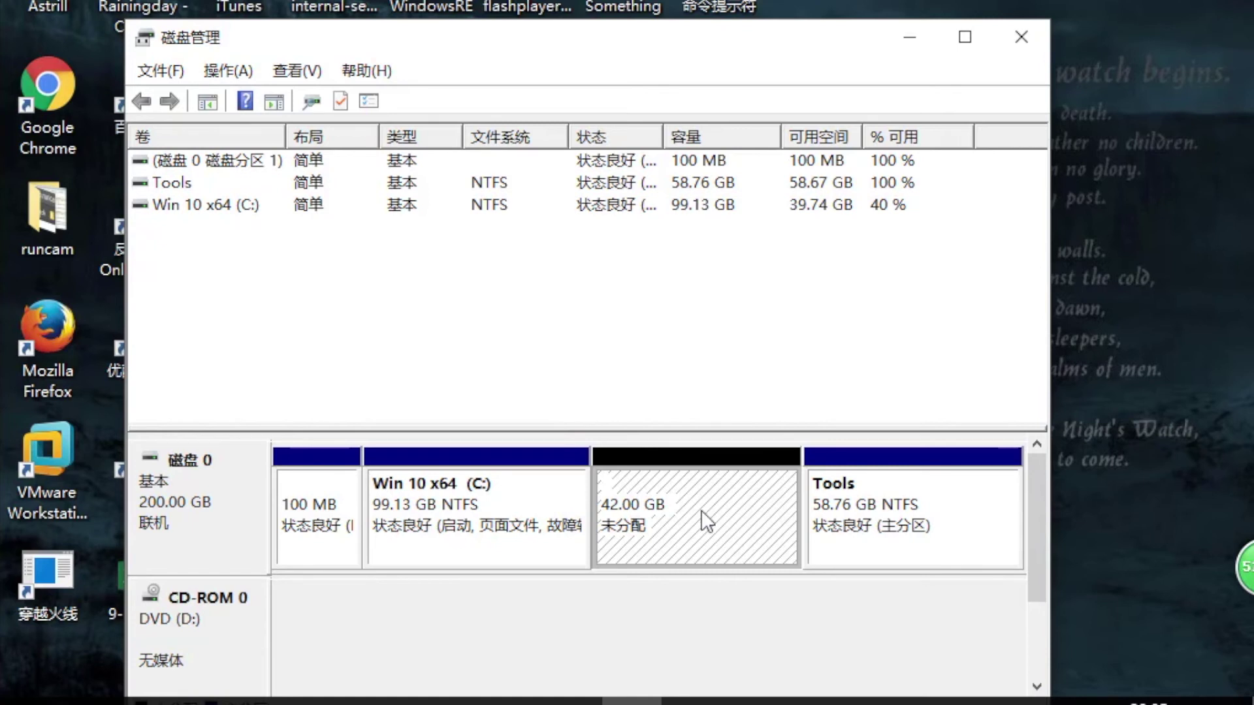
pyautogui.click(483, 520)
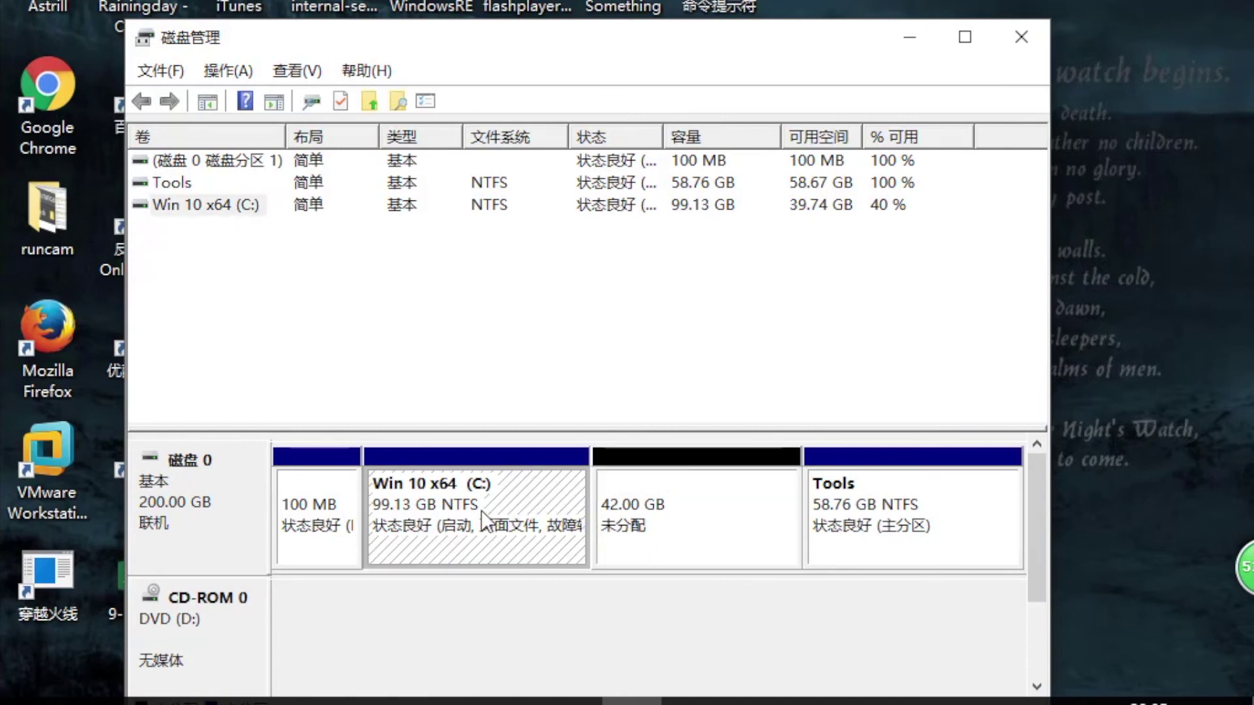
pyautogui.rightClick(483, 520)
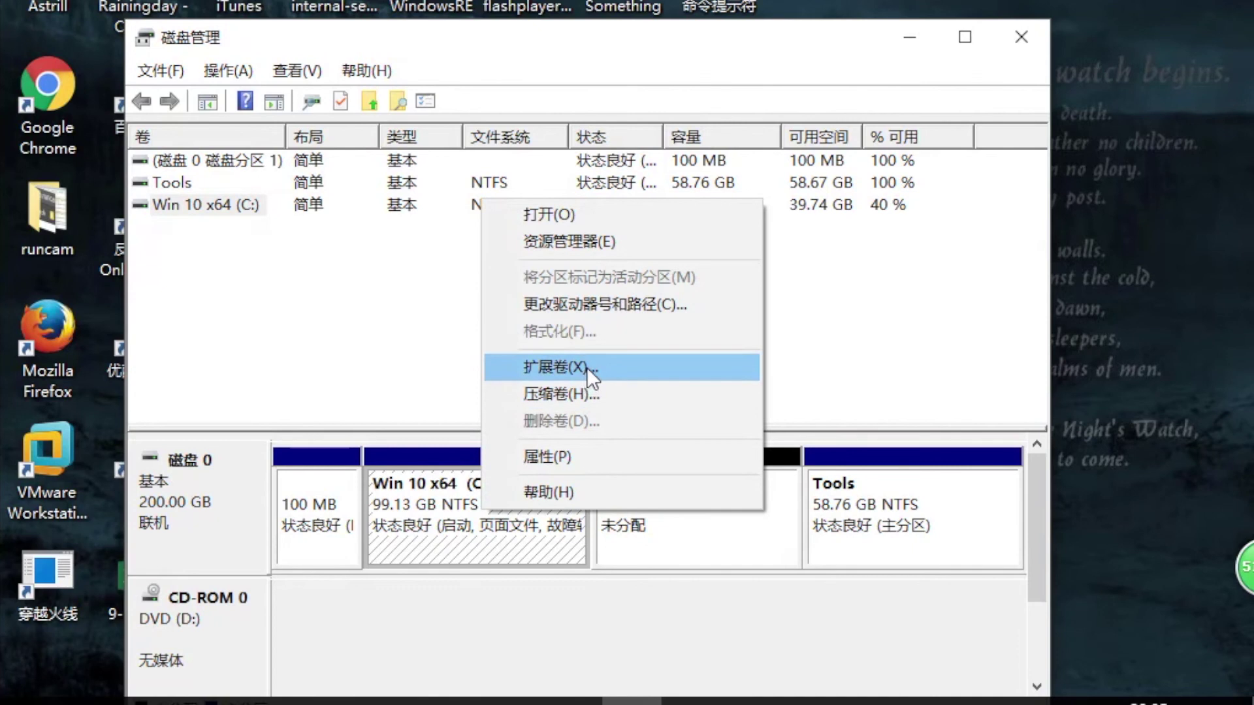
# Step: Extend C: with all 43008 MB of unallocated space, growing it to 141.13 GB
pyautogui.click(584, 367)
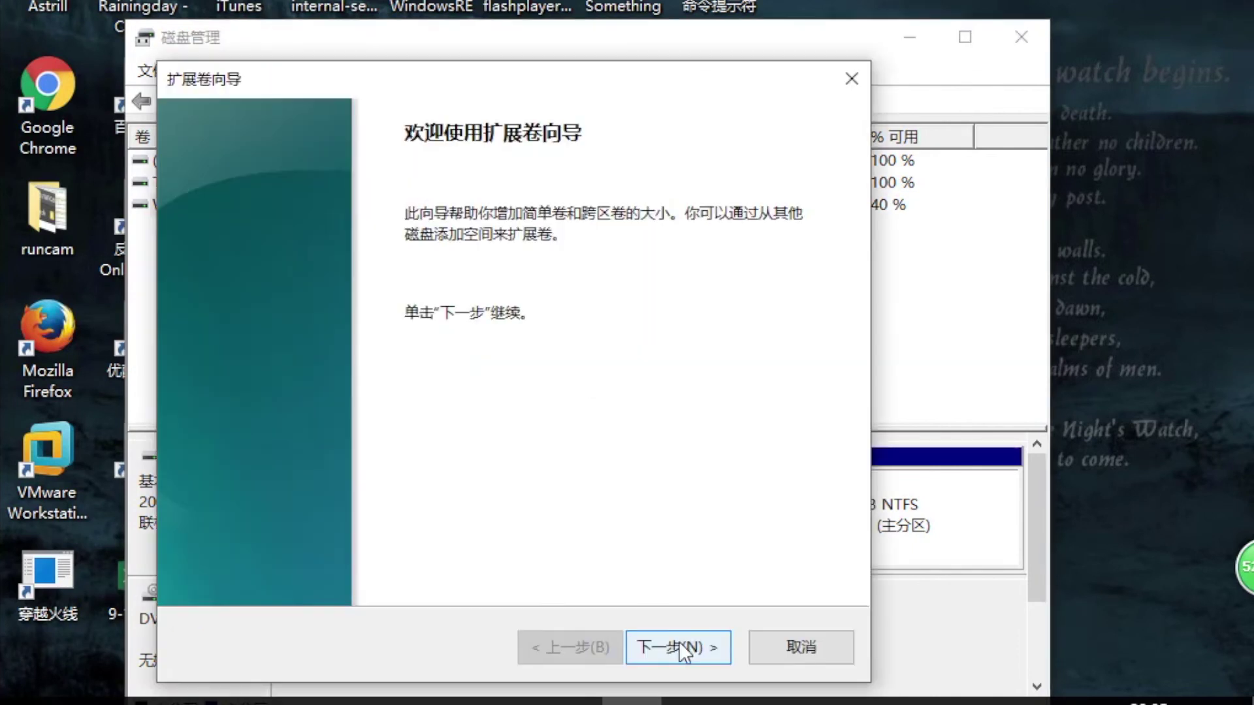
pyautogui.click(681, 641)
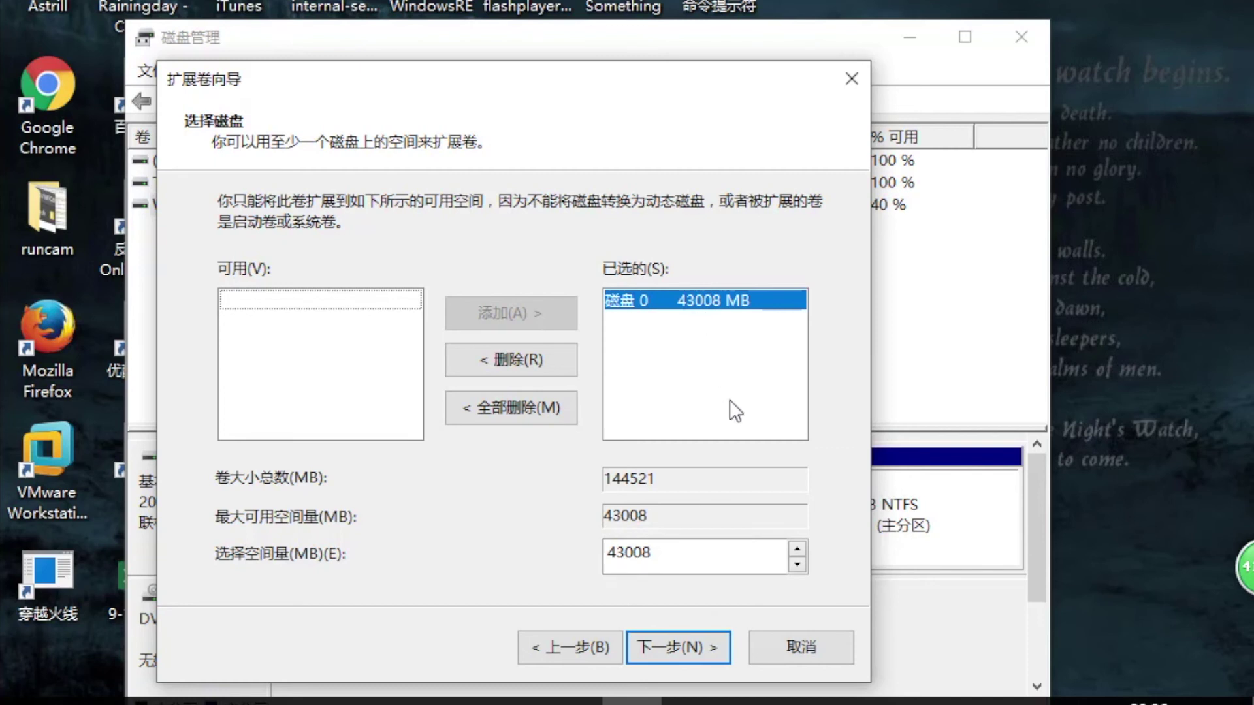
pyautogui.click(698, 647)
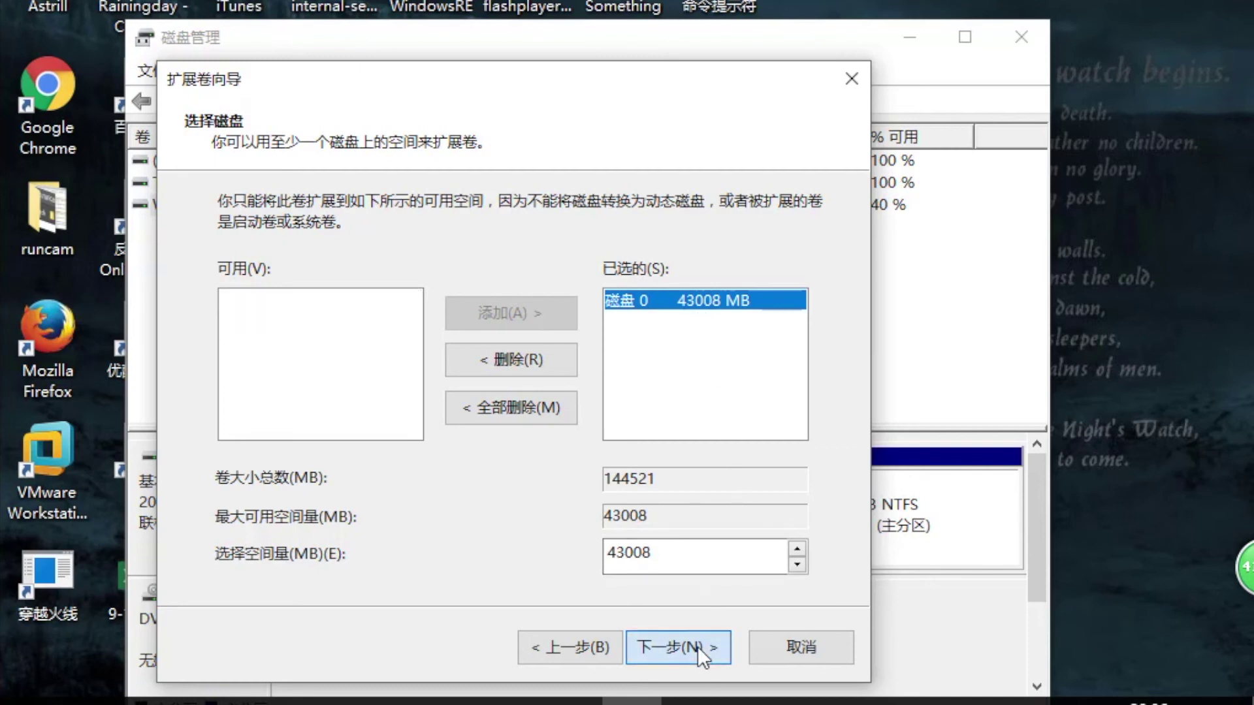
pyautogui.click(698, 647)
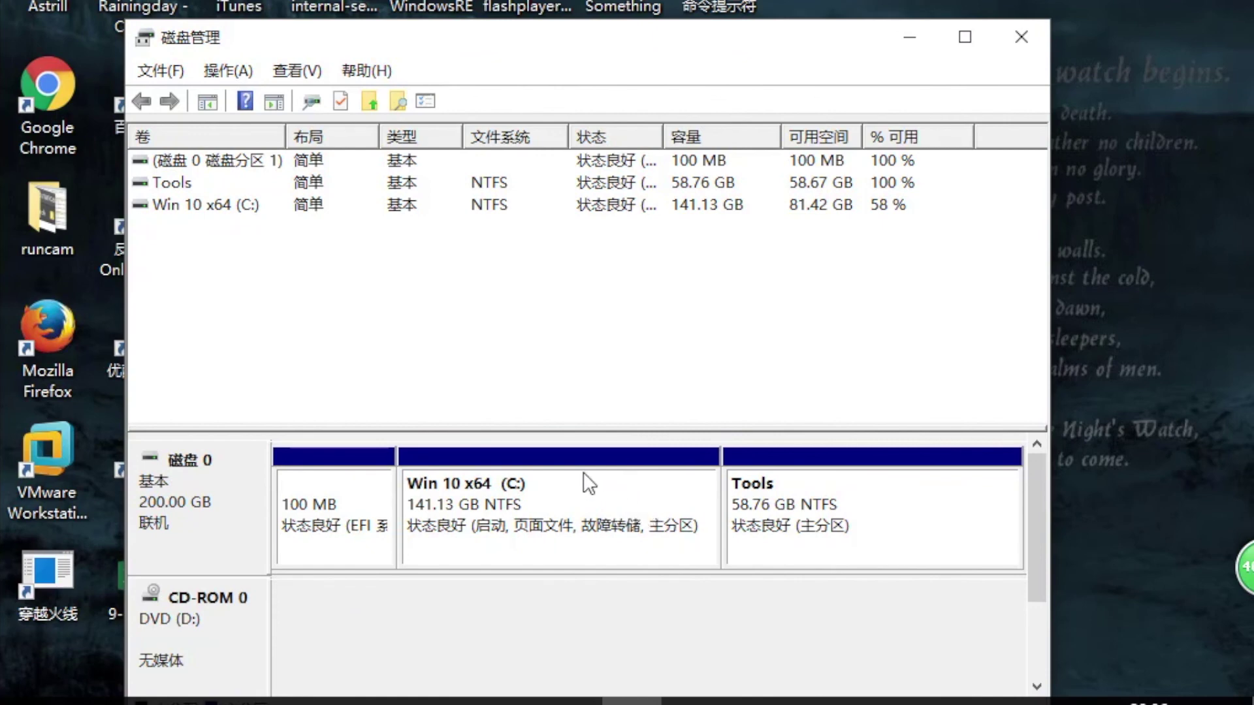
# Step: Close the Disk Management window
pyautogui.click(1019, 39)
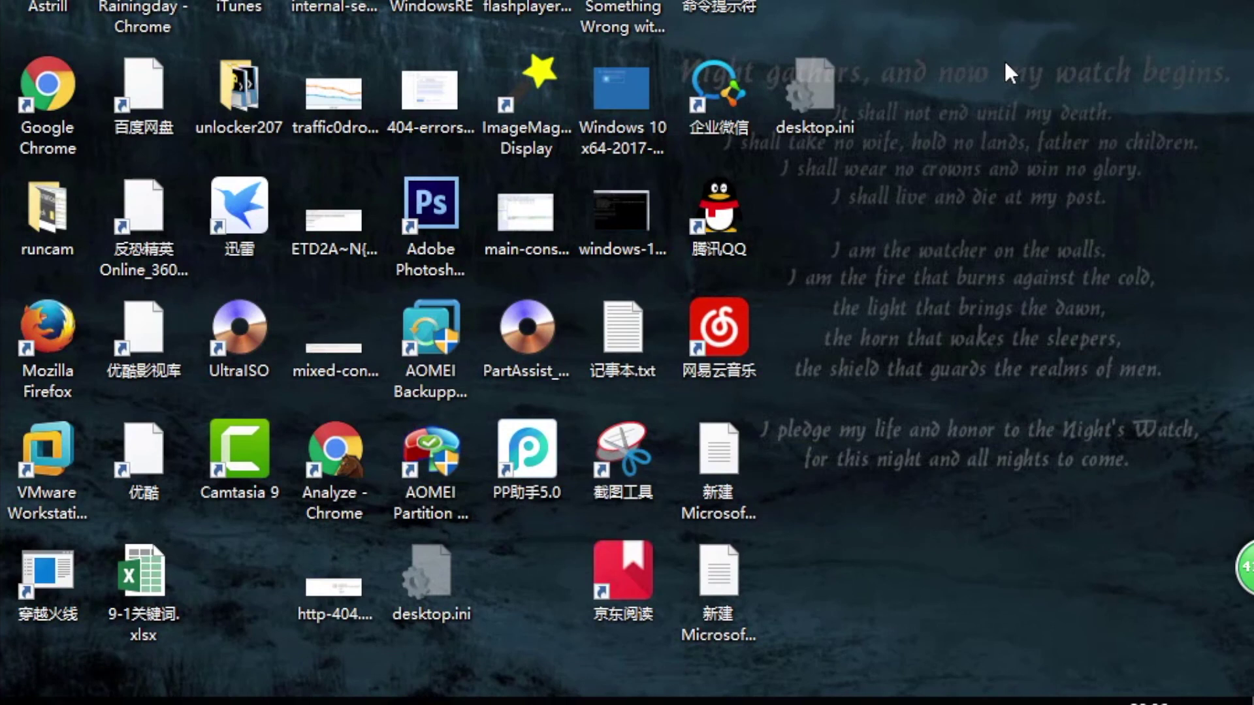